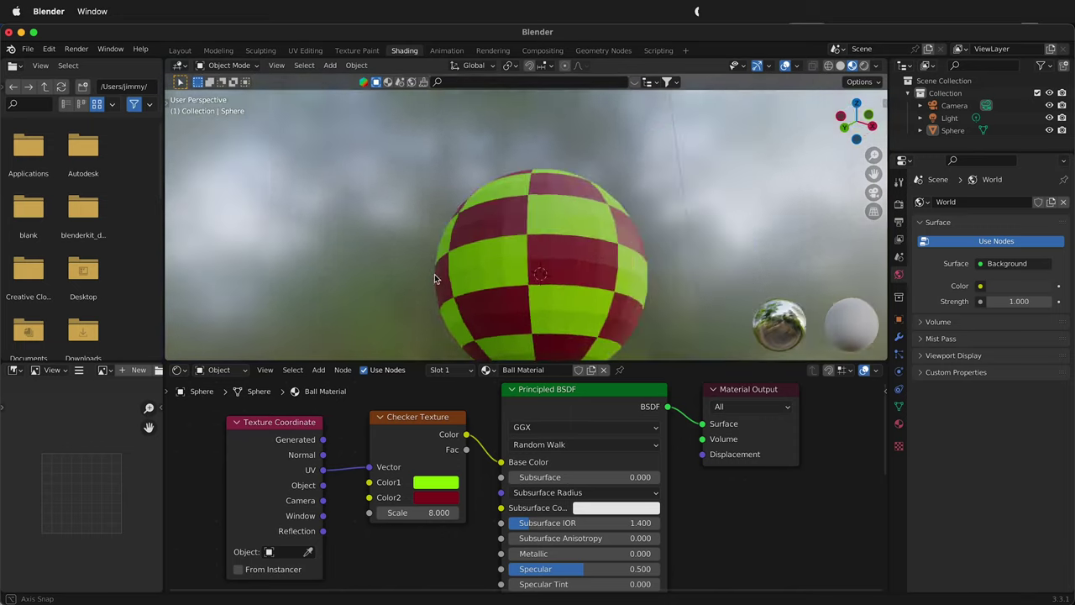
{"action": "middle_click_drag", "start_coordinate": [643, 282], "coordinate": [454, 266]}
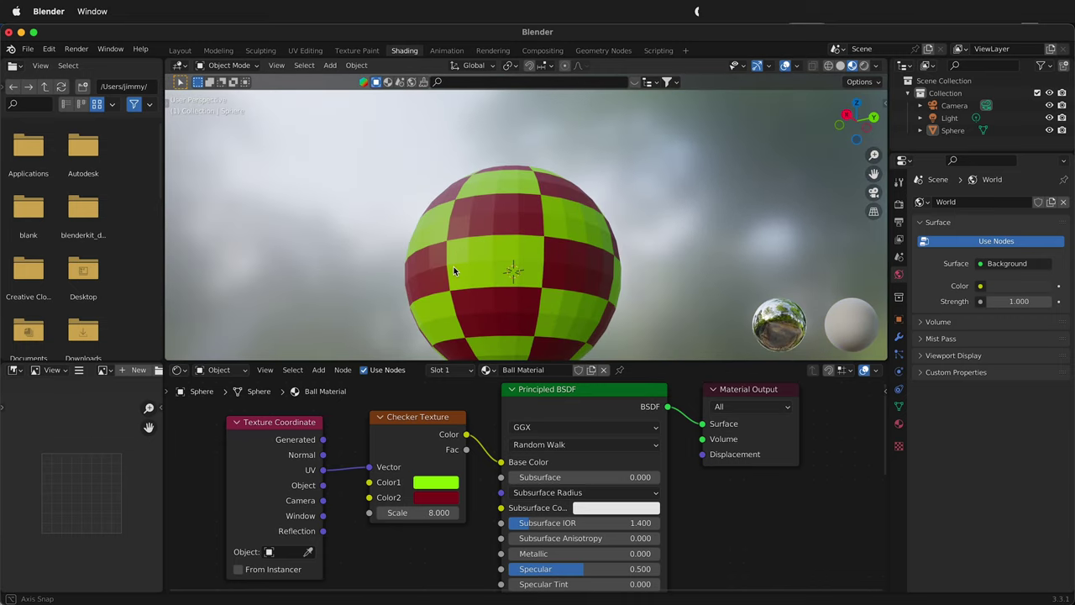
{"action": "middle_click_drag", "start_coordinate": [599, 266], "coordinate": [186, 298]}
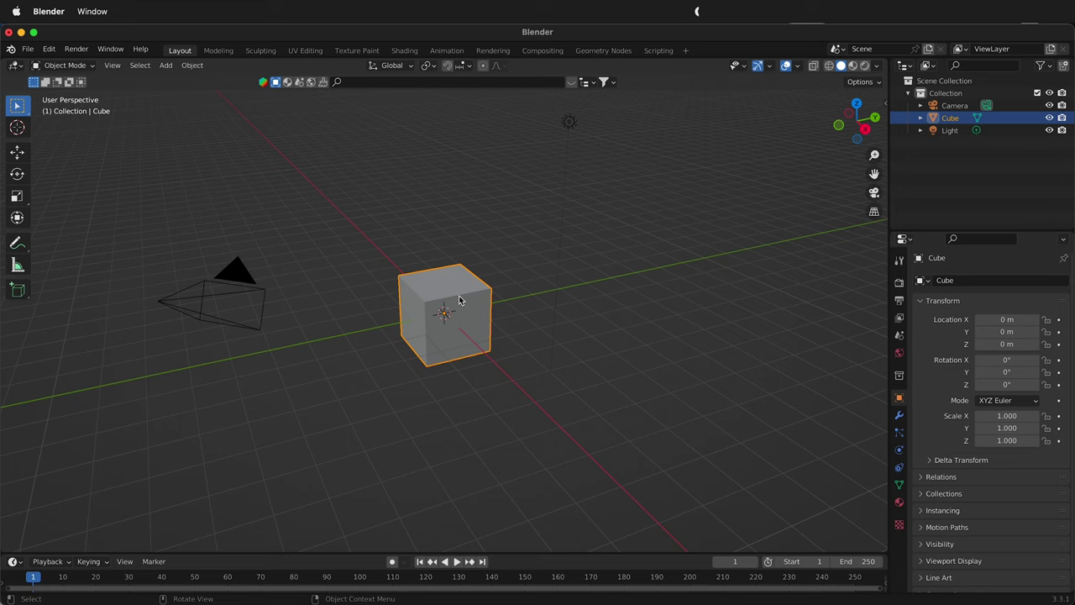
Delete the default cube and add a UV sphere in its place
{"action": "key", "text": "x"}
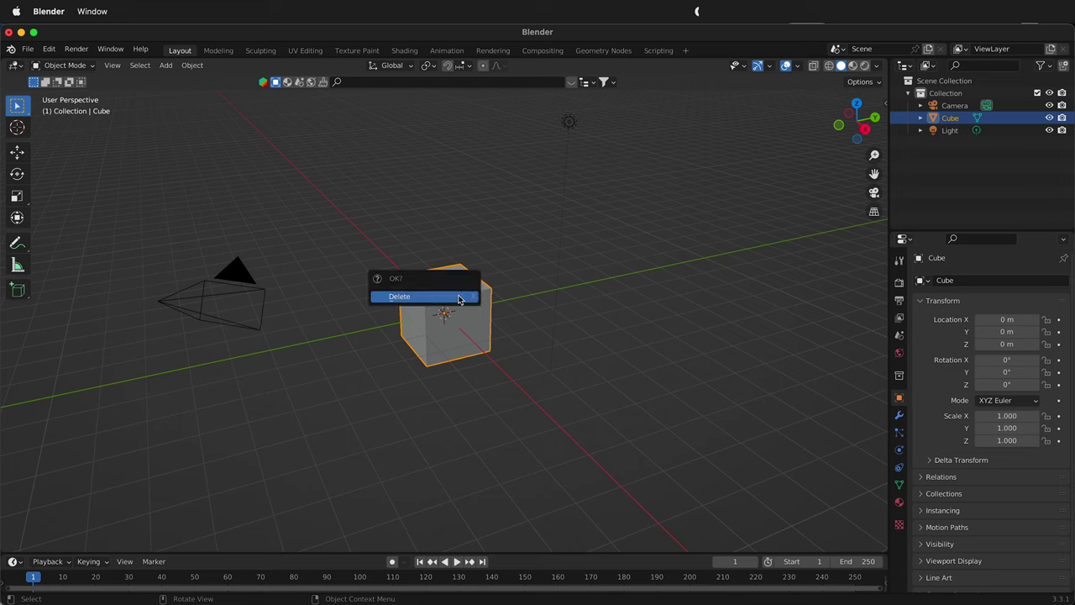
{"action": "left_click", "coordinate": [459, 299]}
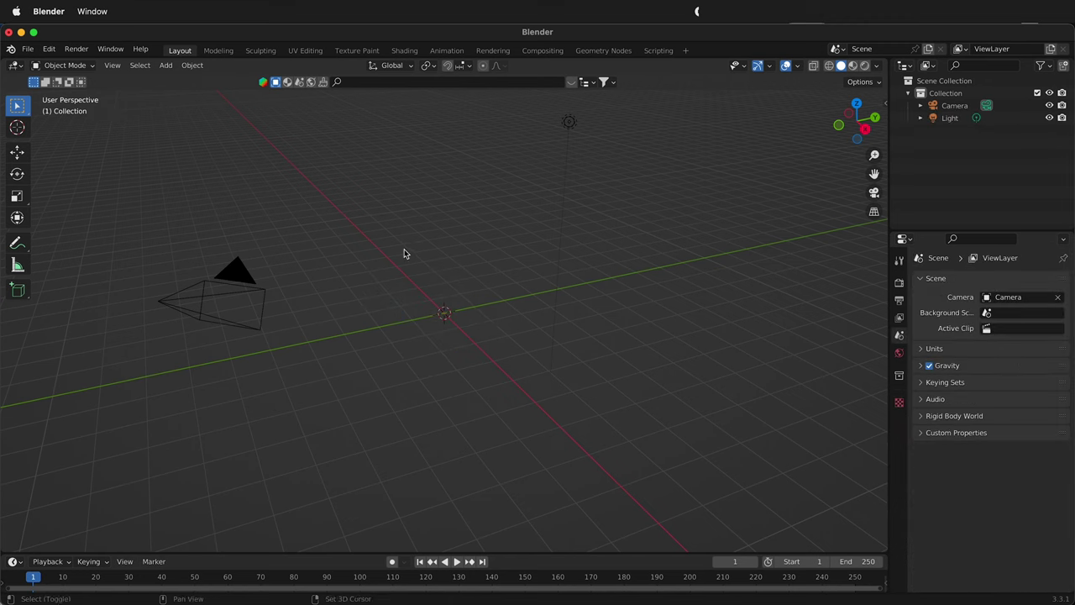
{"action": "key", "text": "shift+a"}
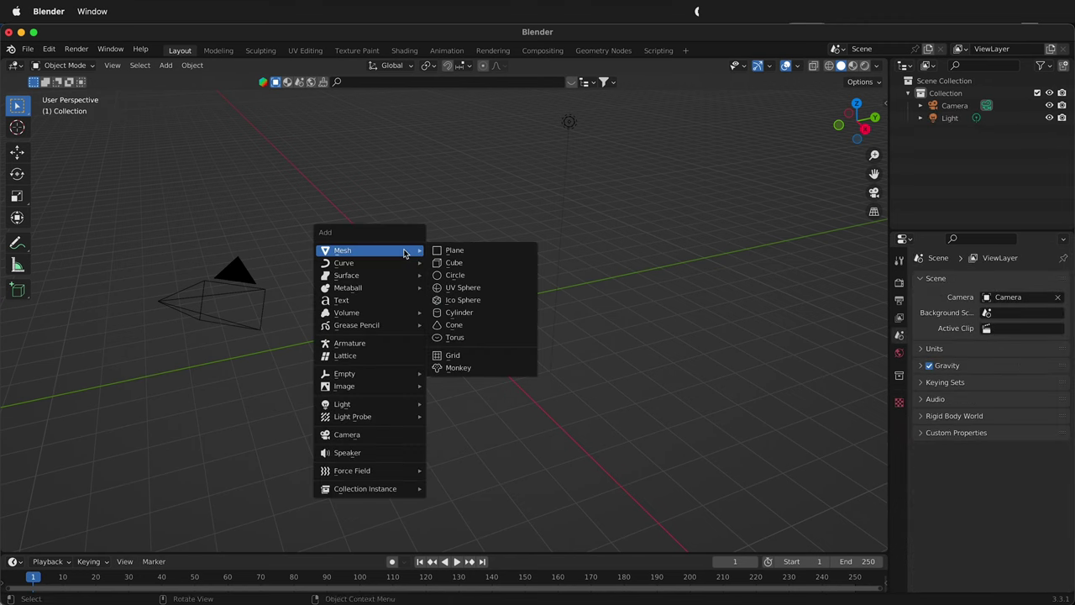
{"action": "left_click", "coordinate": [462, 289]}
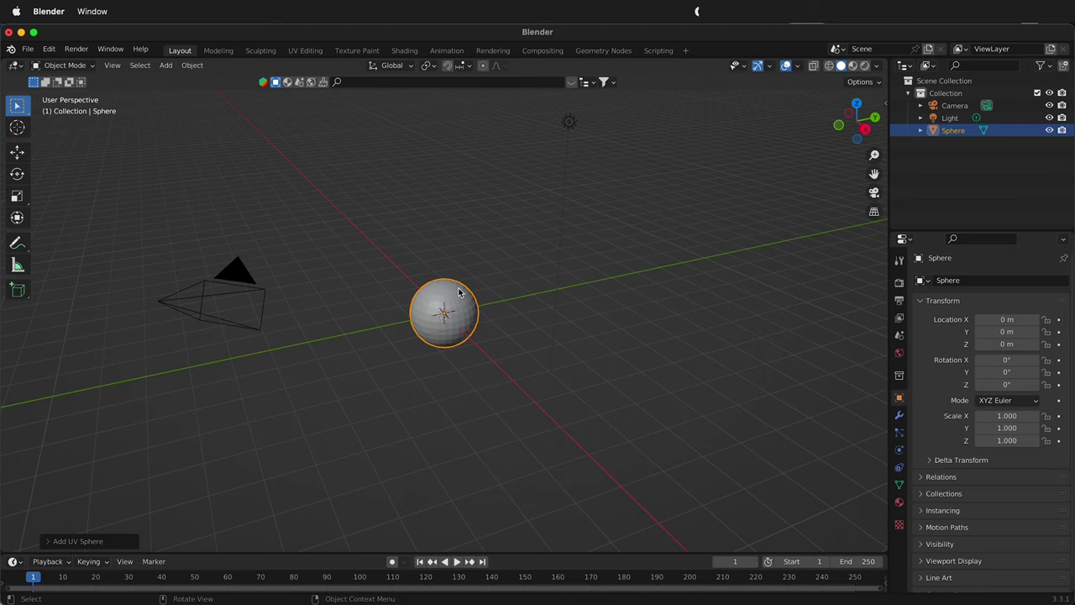
{"action": "scroll", "coordinate": [405, 326], "scroll_direction": "up", "scroll_amount": 8}
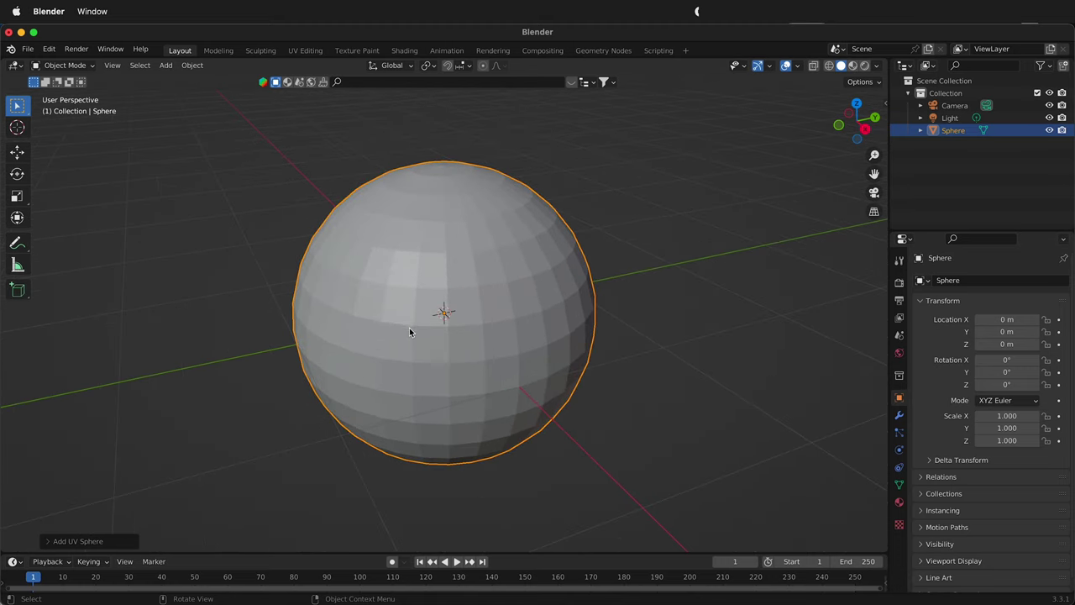
Create a new material on the sphere and name it "Ball Material"
{"action": "left_click", "coordinate": [899, 503]}
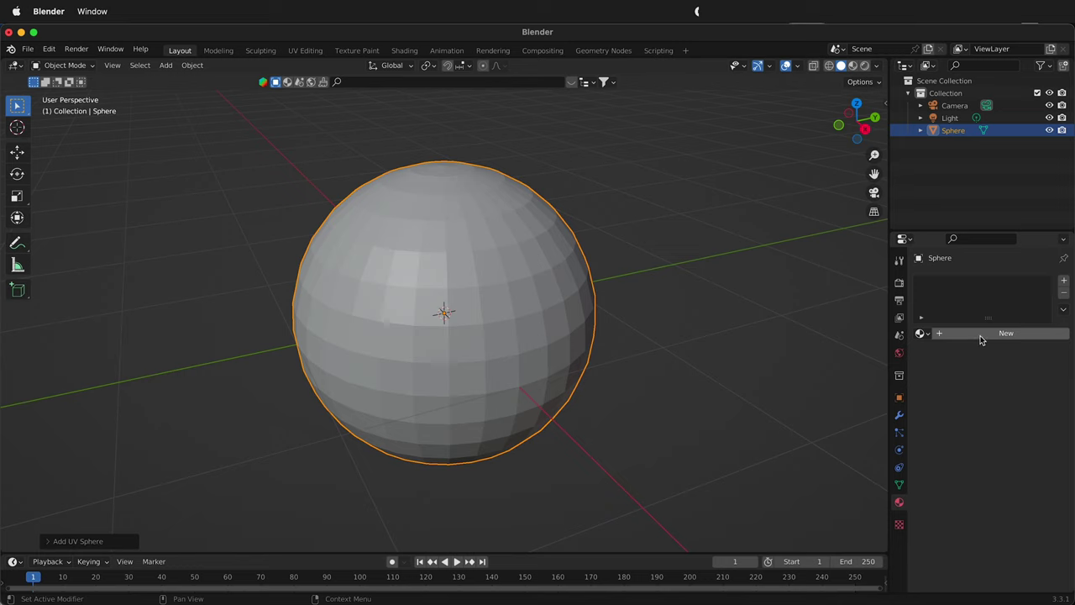
{"action": "left_click", "coordinate": [1007, 340]}
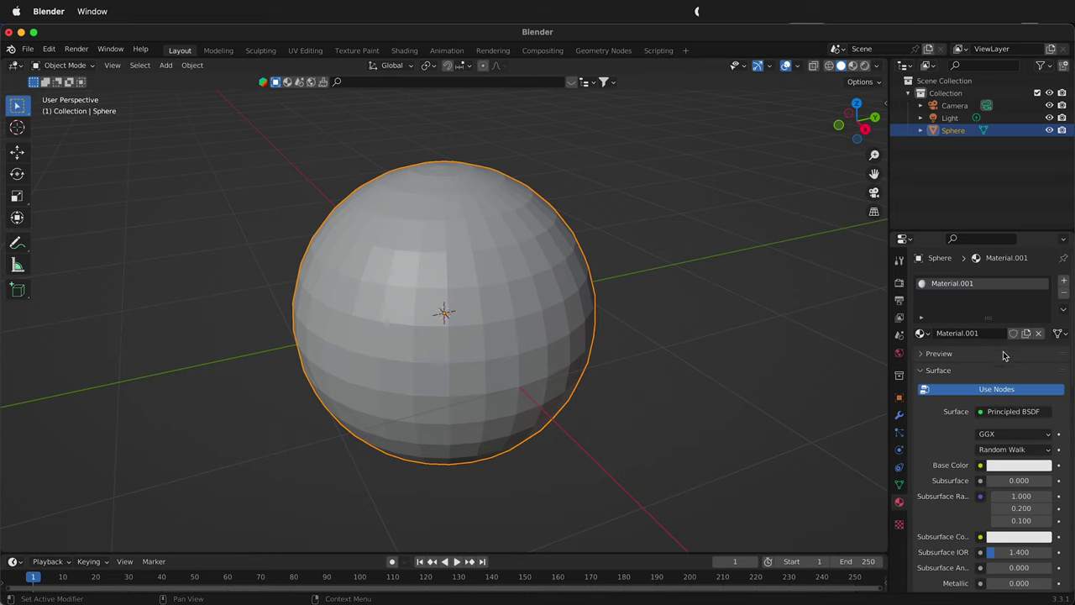
{"action": "double_click", "coordinate": [961, 334]}
{"action": "type", "text": "Ball Materia"}
{"action": "key", "text": "Return"}
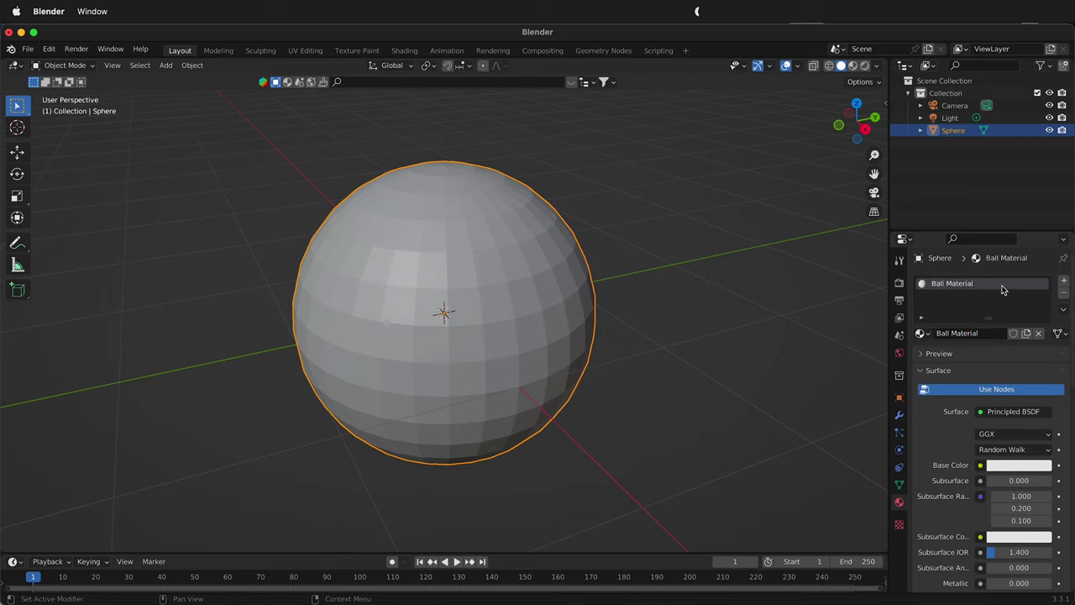
Set the Ball Material's base color to red and display the viewport in Material Preview shading
{"action": "left_click", "coordinate": [1014, 468]}
{"action": "left_click", "coordinate": [987, 366]}
{"action": "left_click", "coordinate": [747, 376]}
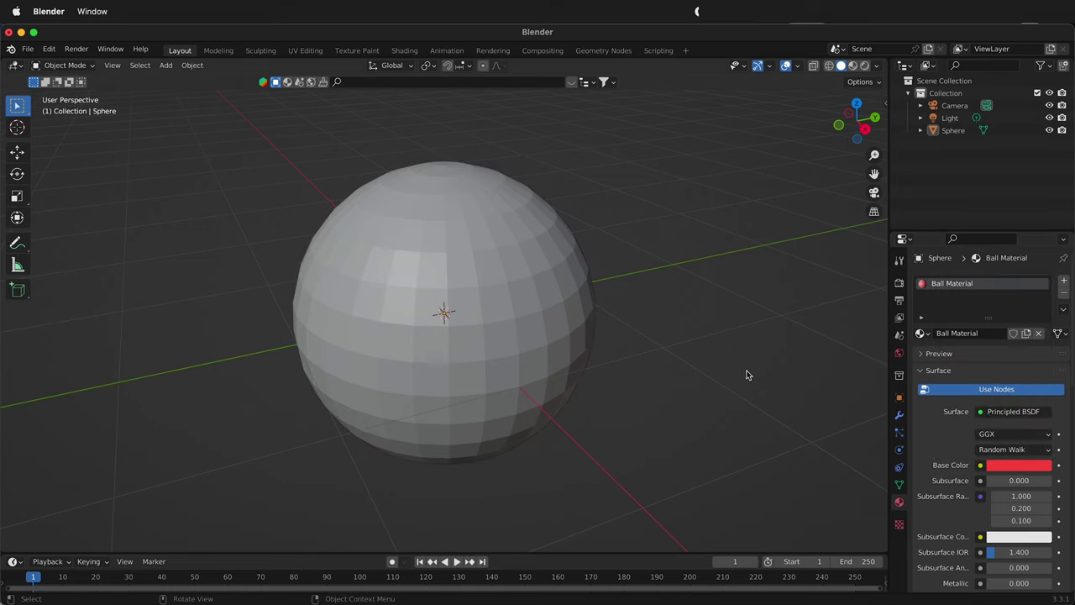
{"action": "left_click", "coordinate": [852, 66]}
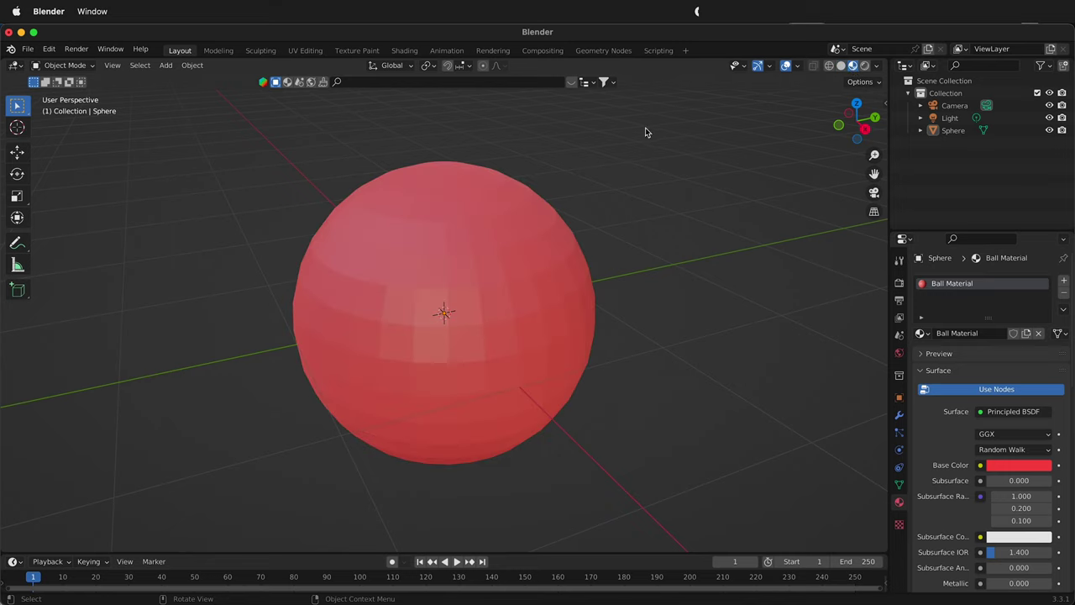
{"action": "left_click", "coordinate": [841, 66]}
{"action": "left_click", "coordinate": [853, 67]}
Assign a Checker Texture to the Ball Material's base color
{"action": "left_click", "coordinate": [981, 466]}
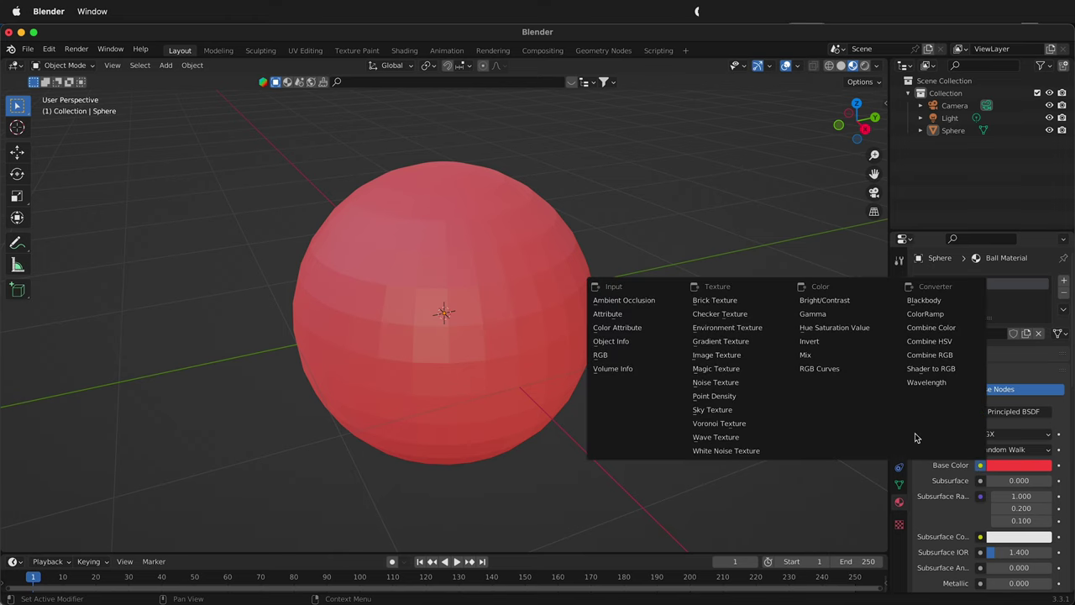
{"action": "left_click", "coordinate": [708, 315]}
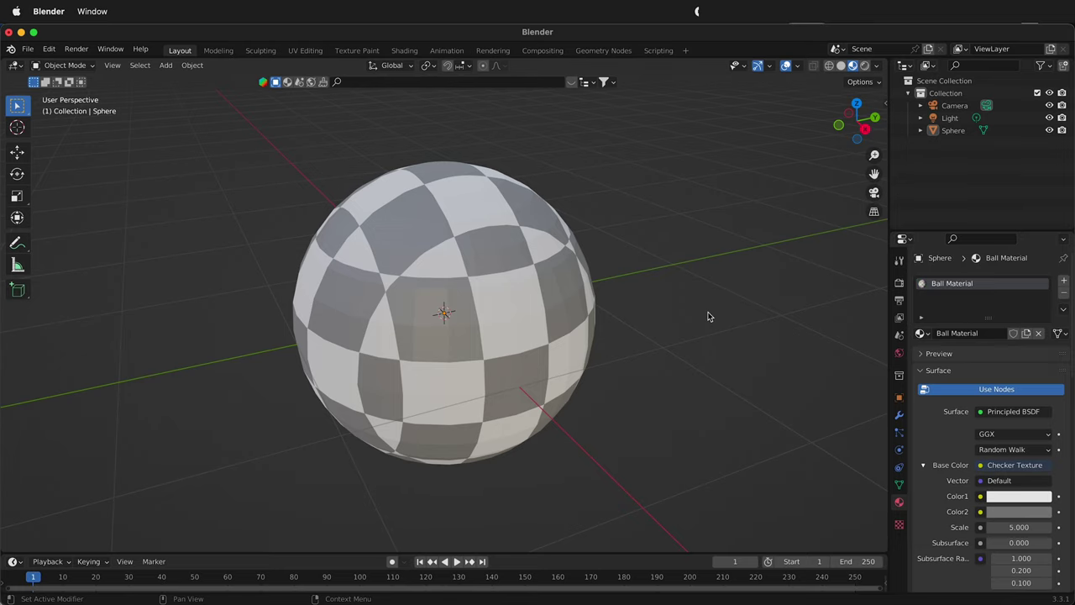
{"action": "middle_click_drag", "start_coordinate": [458, 267], "coordinate": [615, 271]}
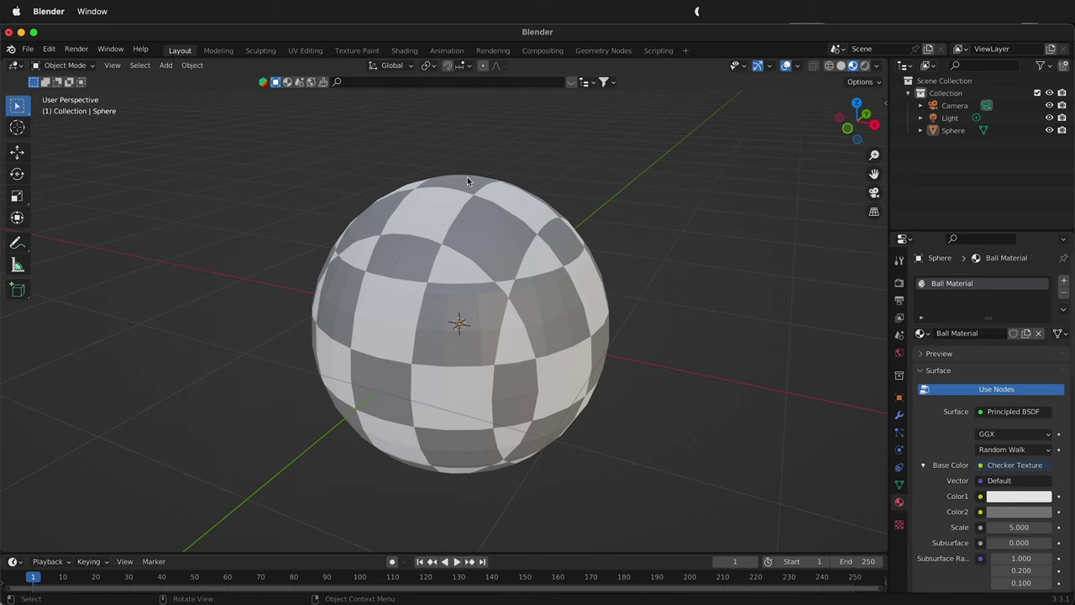
In the Shading workspace, set the Checker Texture node's Color1 to bright green and Color2 to dark red
{"action": "left_click", "coordinate": [409, 52]}
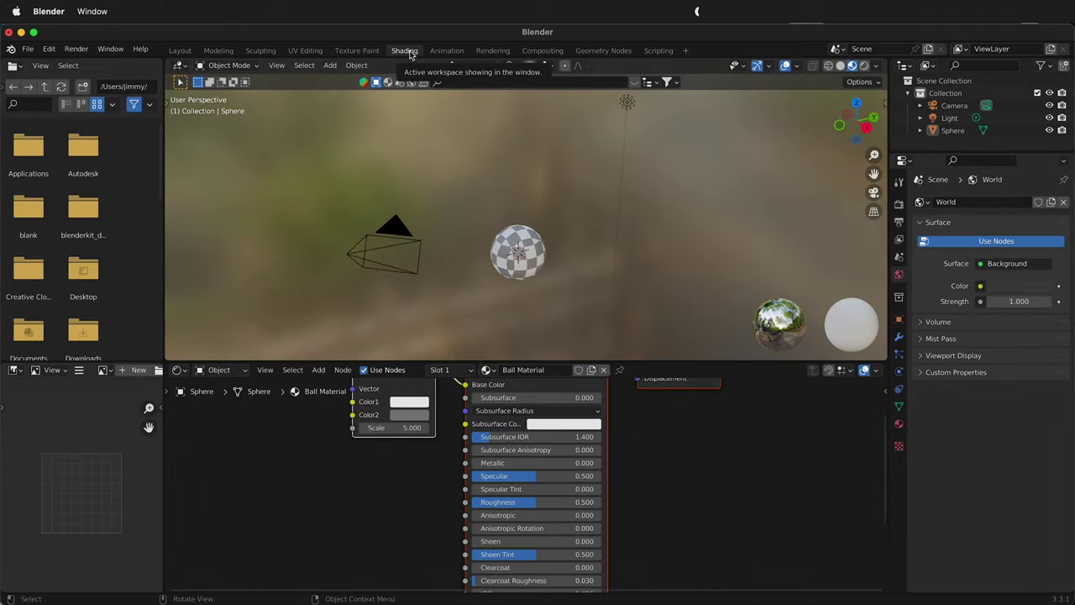
{"action": "scroll", "coordinate": [538, 199], "scroll_direction": "up", "scroll_amount": 6}
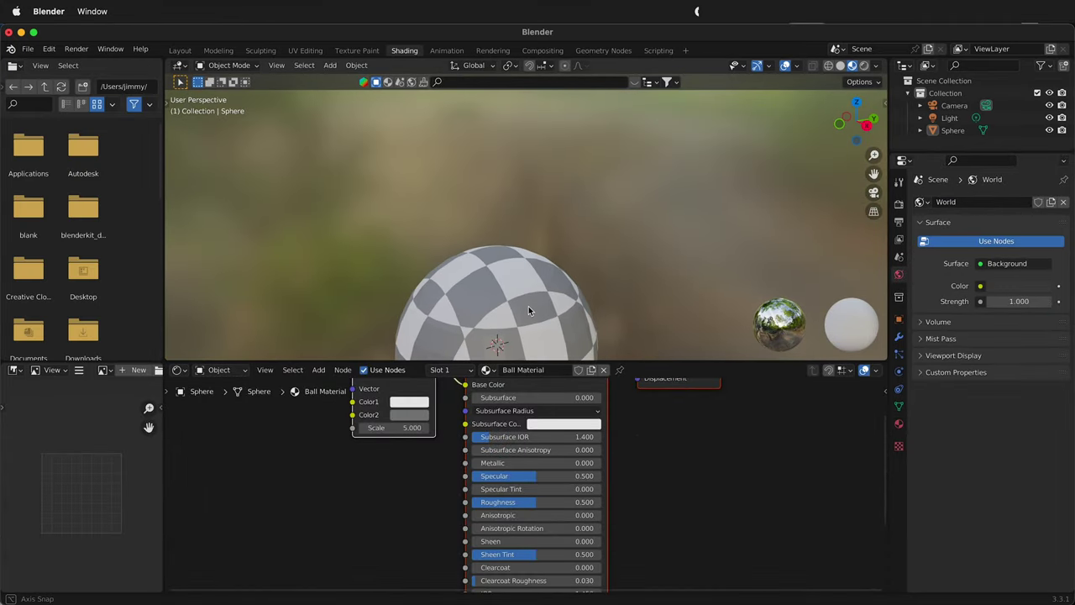
{"action": "middle_click_drag", "start_coordinate": [529, 304], "coordinate": [552, 217]}
{"action": "scroll", "coordinate": [391, 511], "scroll_direction": "down", "scroll_amount": 4}
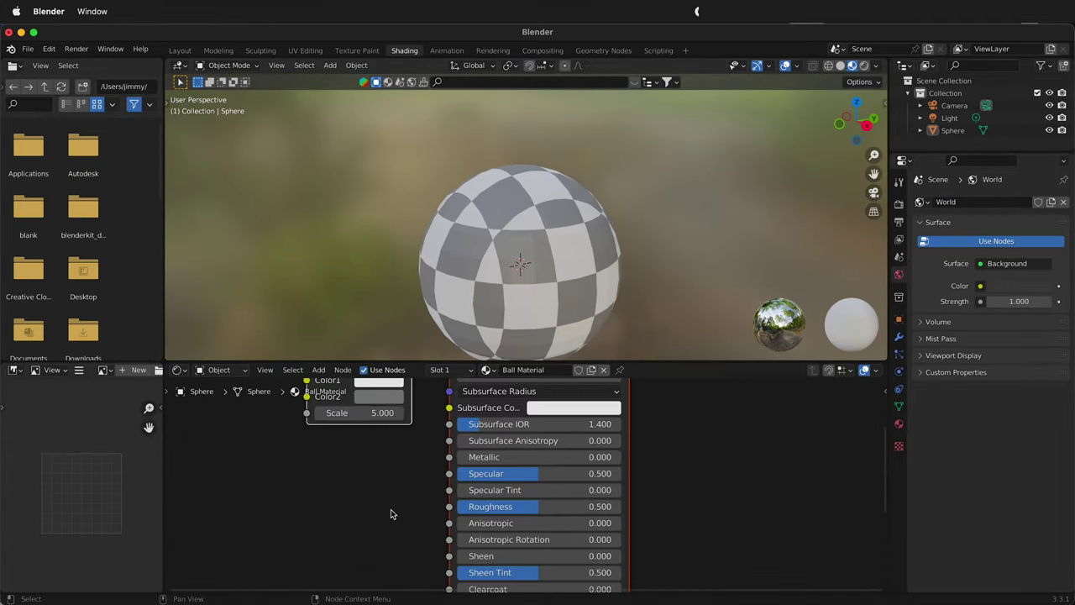
{"action": "middle_click_drag", "start_coordinate": [388, 507], "coordinate": [424, 562]}
{"action": "scroll", "coordinate": [492, 490], "scroll_direction": "up", "scroll_amount": 2}
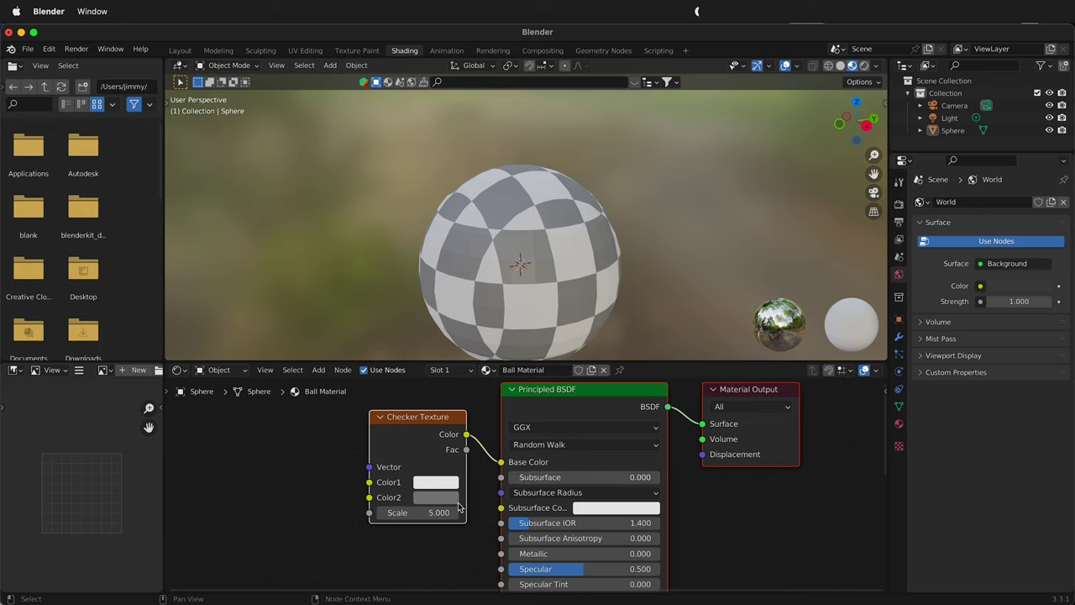
{"action": "left_click", "coordinate": [436, 484]}
{"action": "left_click", "coordinate": [432, 347]}
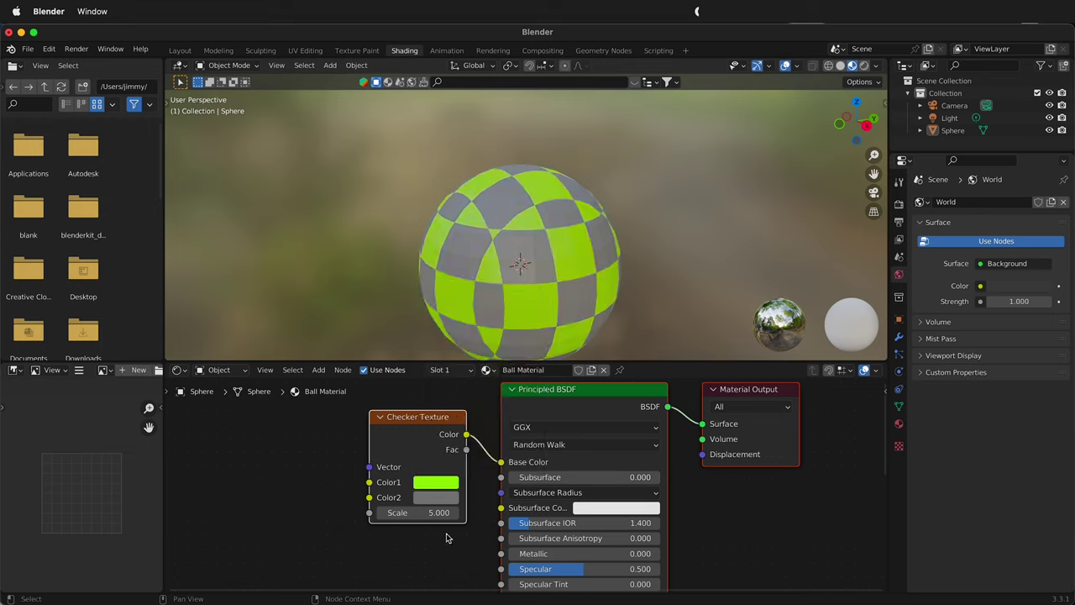
{"action": "left_click", "coordinate": [445, 499]}
{"action": "left_click", "coordinate": [477, 394]}
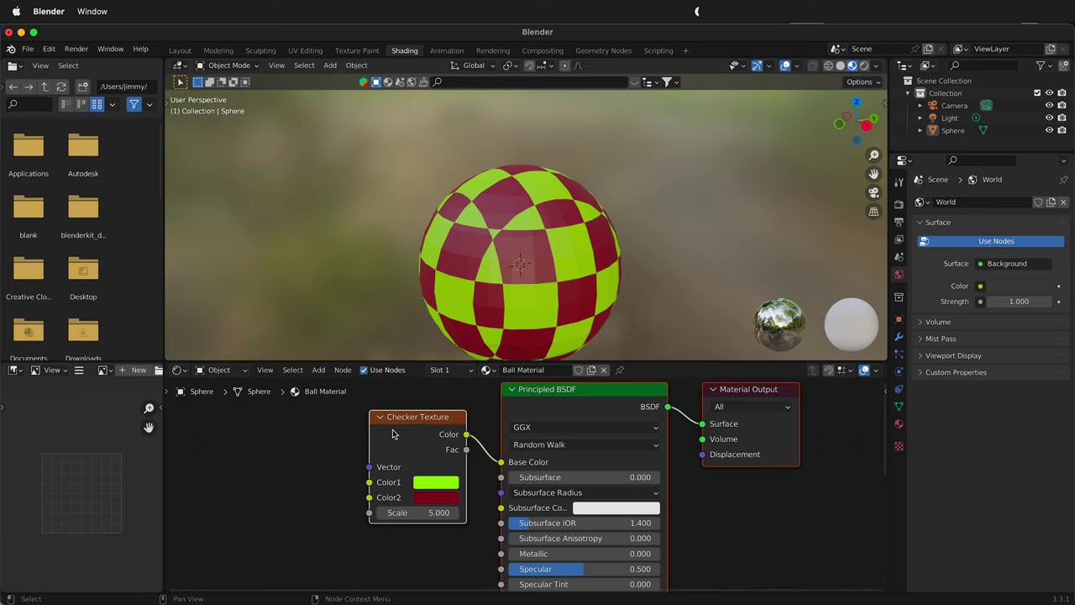
Add a Texture Coordinate node before the Checker Texture and connect its UV output to the Checker Texture's Vector input
{"action": "left_click", "coordinate": [271, 484]}
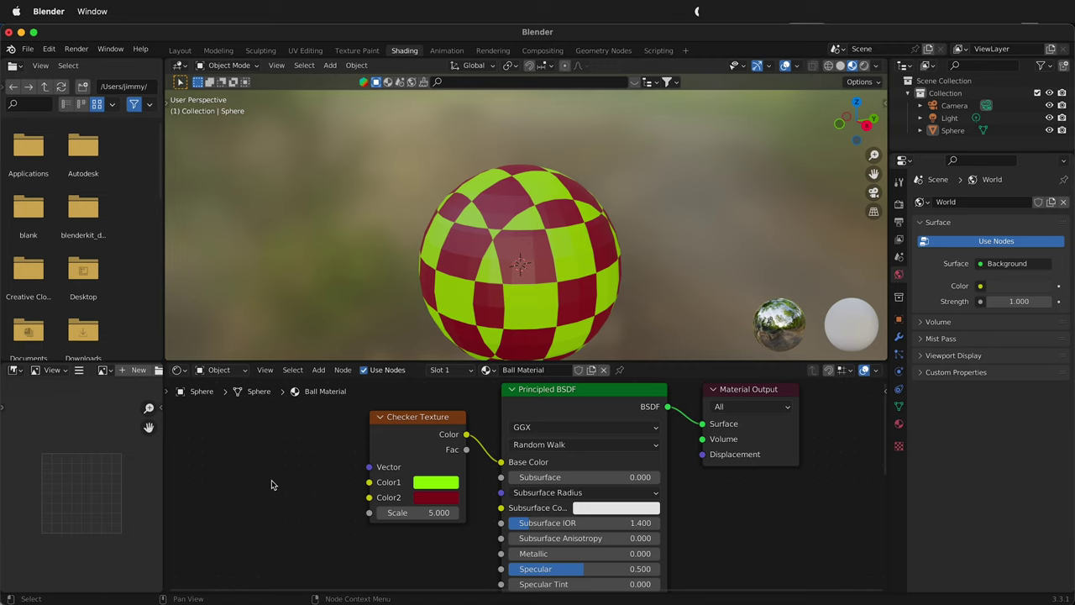
{"action": "key", "text": "shift+a"}
{"action": "mouse_move", "coordinate": [271, 482]}
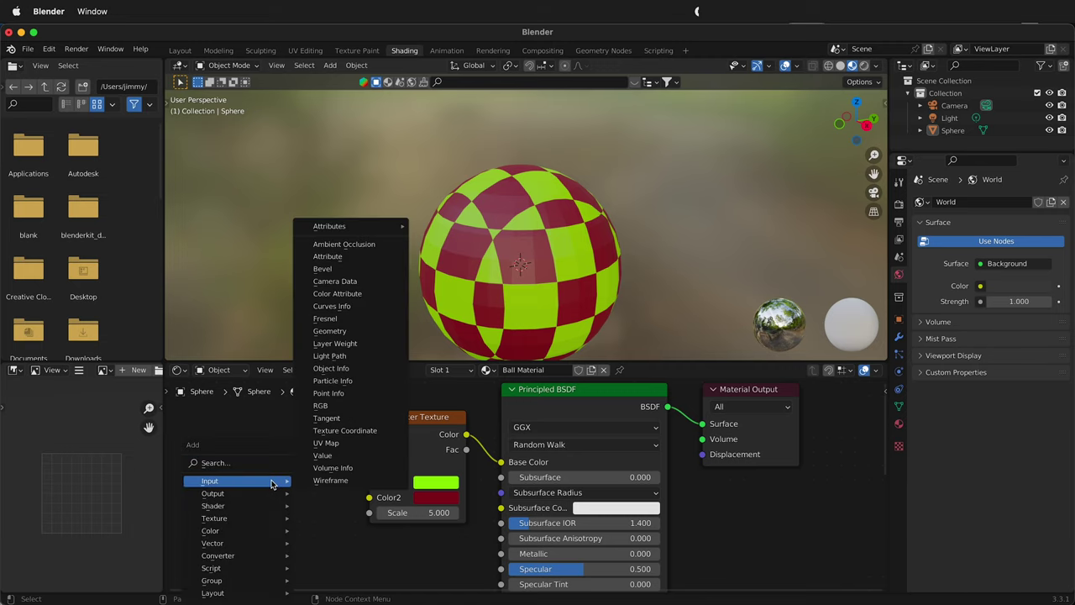
{"action": "left_click", "coordinate": [259, 464]}
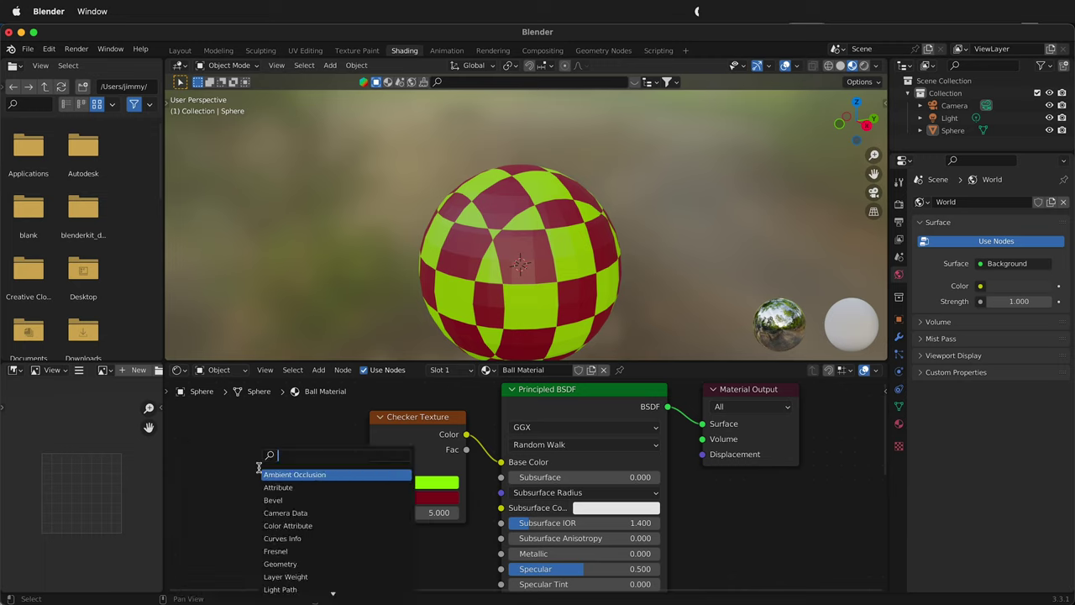
{"action": "type", "text": "texture"}
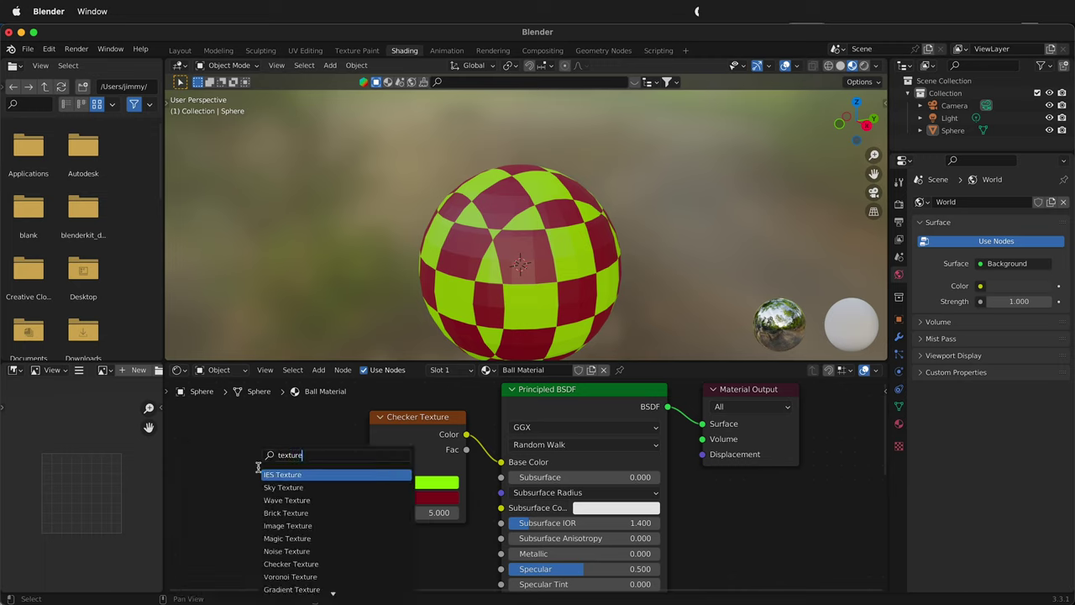
{"action": "type", "text": " c"}
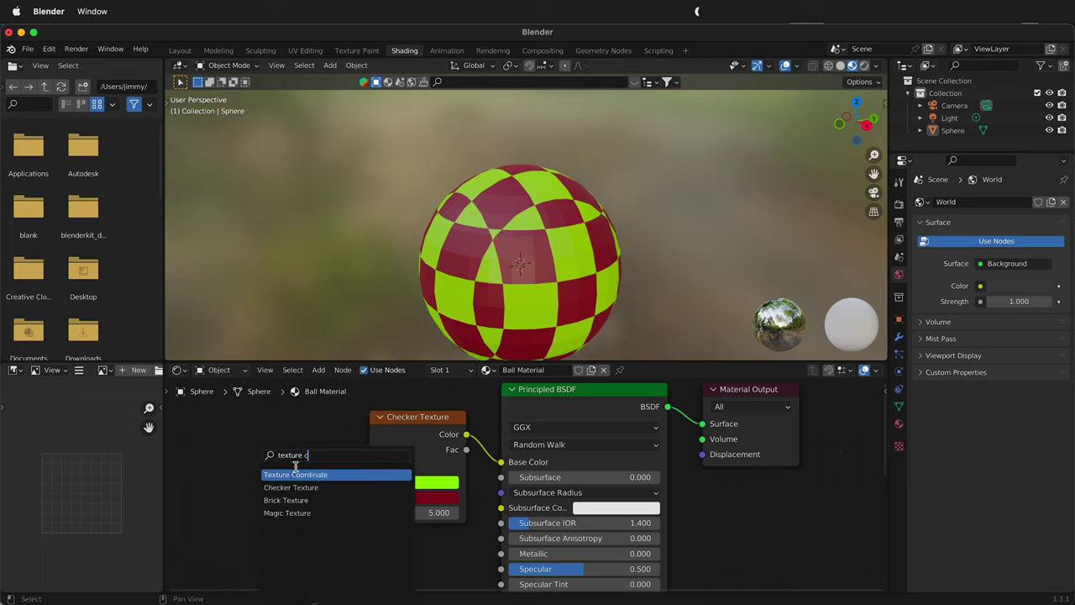
{"action": "left_click", "coordinate": [294, 476]}
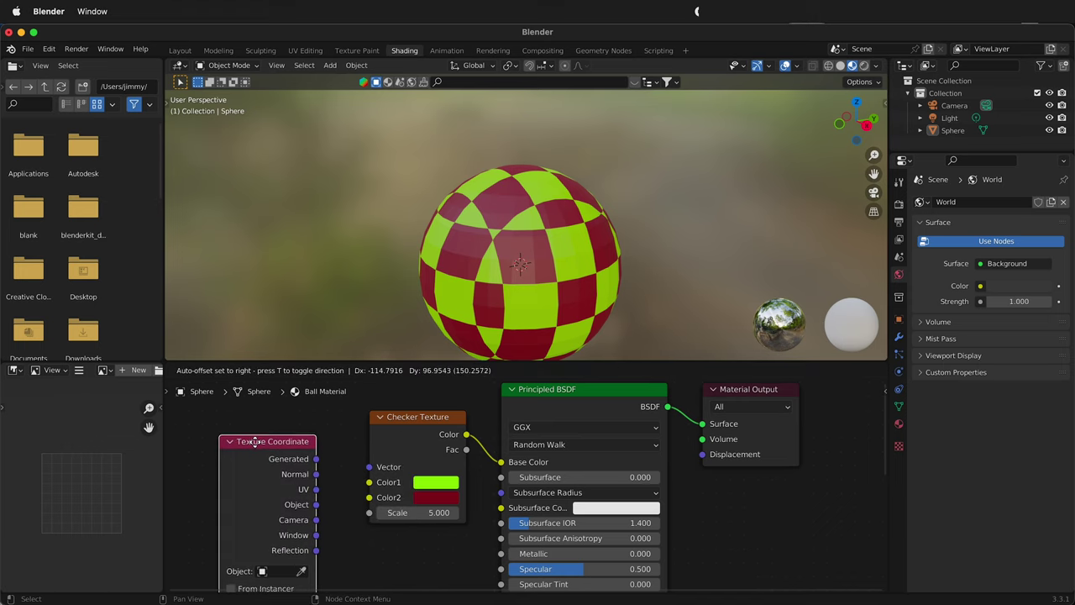
{"action": "left_click", "coordinate": [261, 426]}
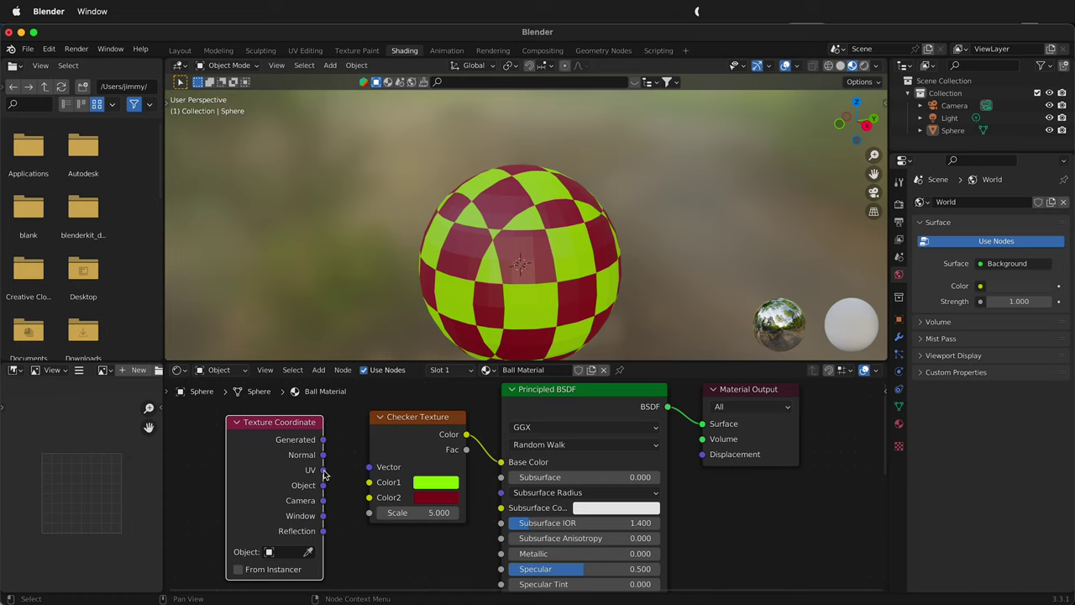
{"action": "left_click_drag", "start_coordinate": [323, 470], "coordinate": [367, 470]}
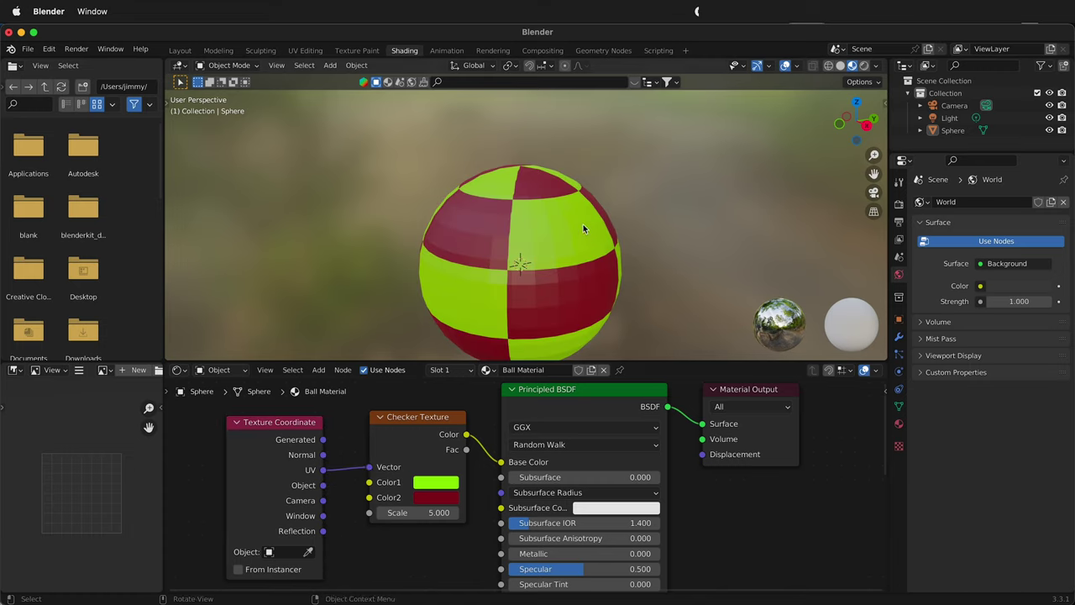
{"action": "middle_click_drag", "start_coordinate": [583, 225], "coordinate": [434, 307]}
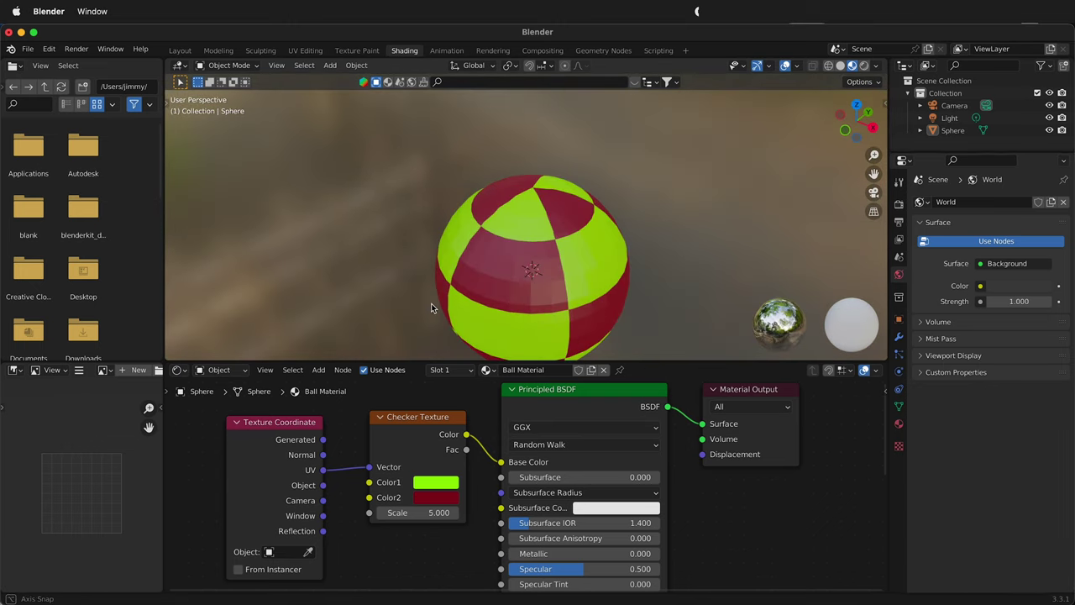
Try Checker Texture scale values of 6 and 7 on the sphere
{"action": "double_click", "coordinate": [425, 514]}
{"action": "type", "text": "6"}
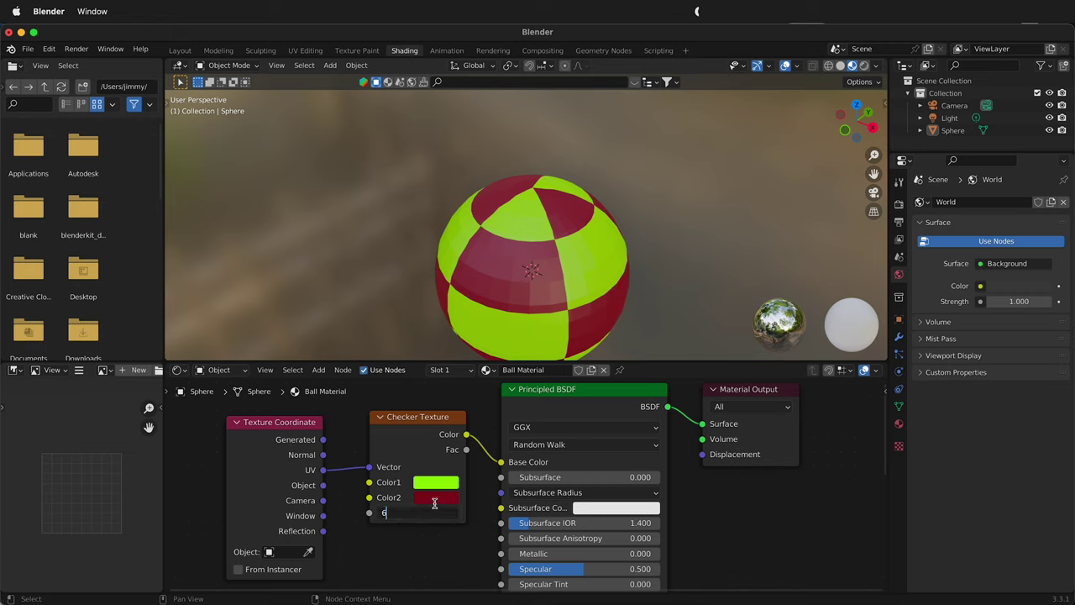
{"action": "key", "text": "Return"}
{"action": "middle_click_drag", "start_coordinate": [457, 277], "coordinate": [455, 108]}
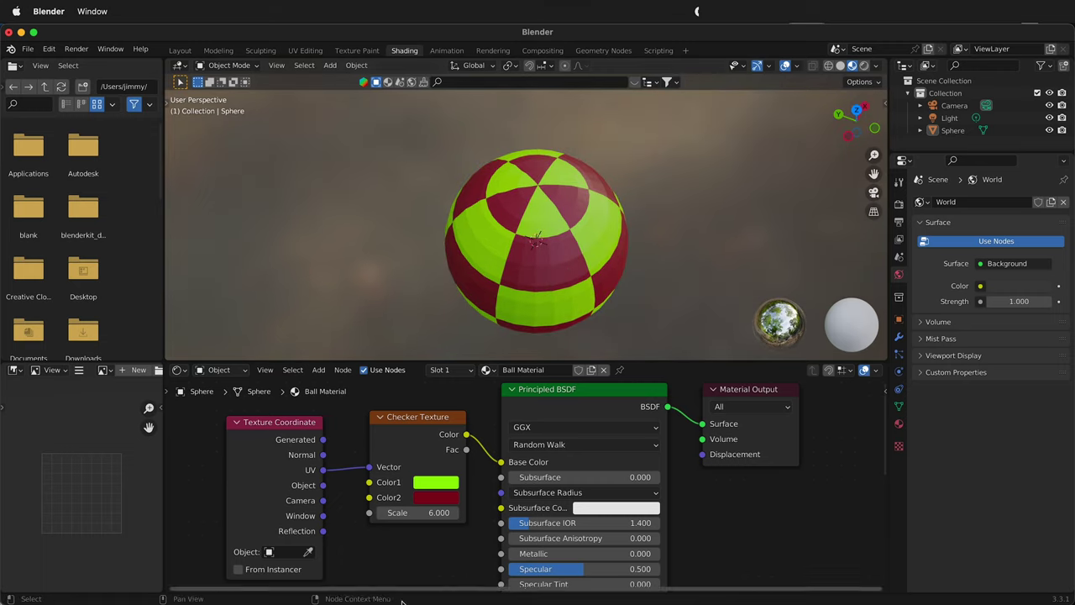
{"action": "left_click", "coordinate": [428, 513]}
{"action": "type", "text": "7"}
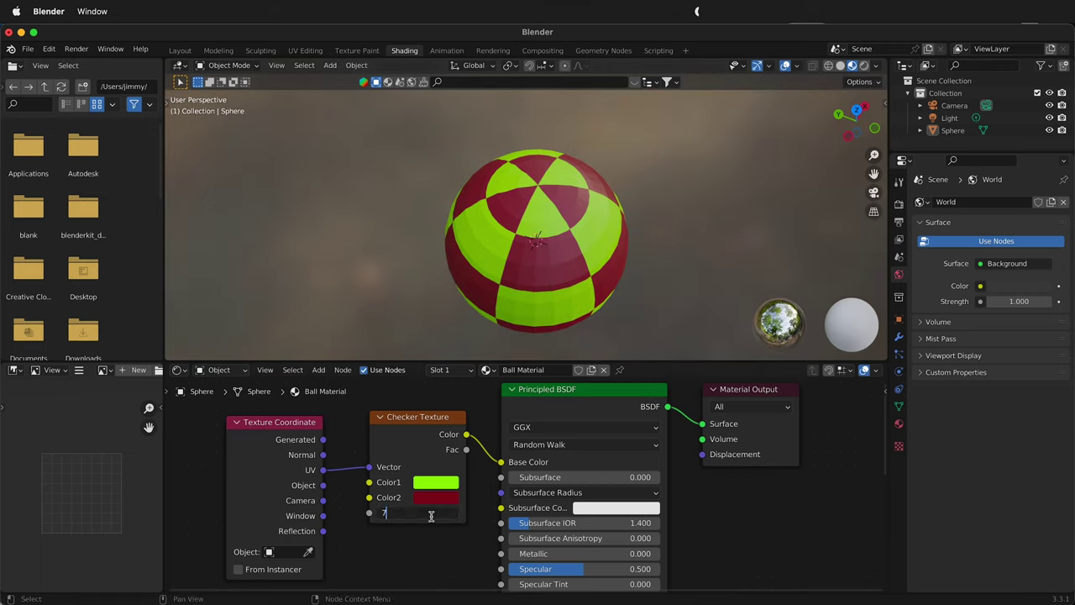
{"action": "key", "text": "Return"}
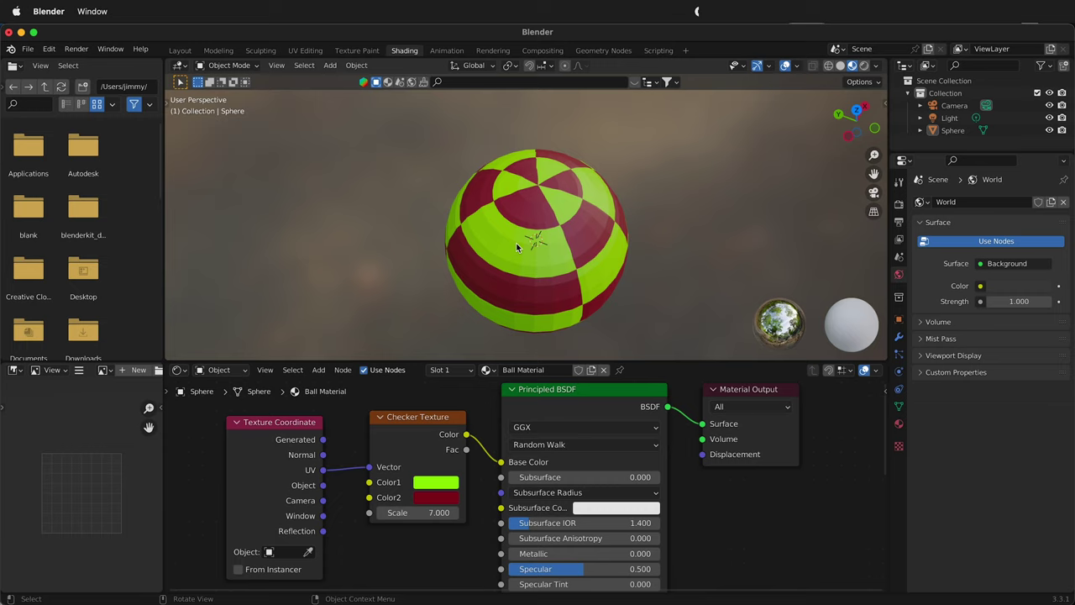
Set the Checker Texture's scale to 8 and inspect the pattern around the sphere
{"action": "left_click", "coordinate": [449, 512]}
{"action": "type", "text": "8"}
{"action": "key", "text": "Return"}
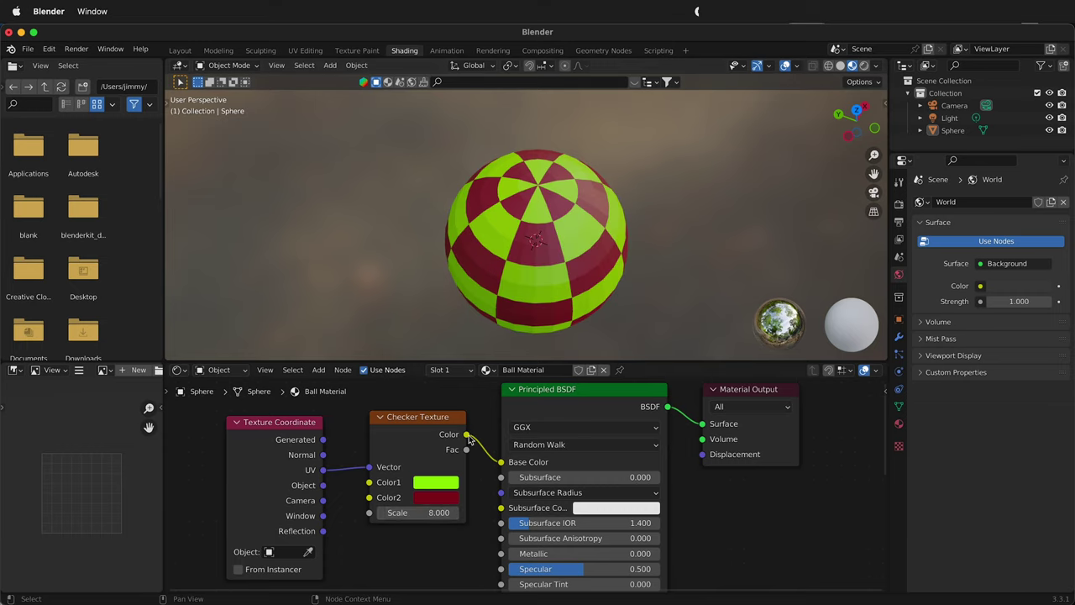
{"action": "middle_click_drag", "start_coordinate": [557, 235], "coordinate": [746, 237]}
{"action": "middle_click_drag", "start_coordinate": [507, 265], "coordinate": [402, 289]}
{"action": "middle_click_drag", "start_coordinate": [658, 280], "coordinate": [453, 265]}
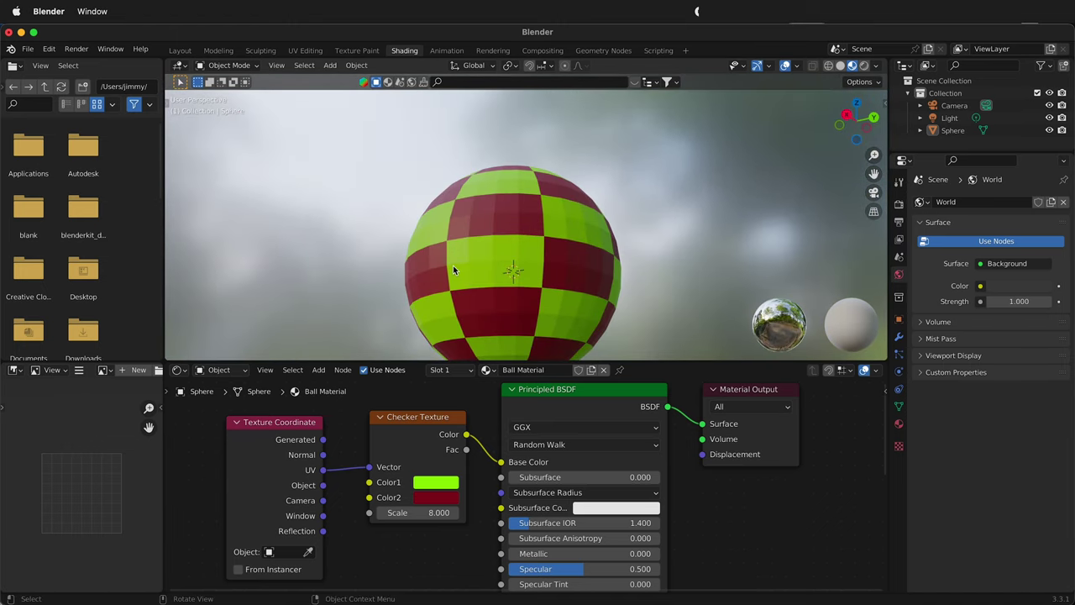